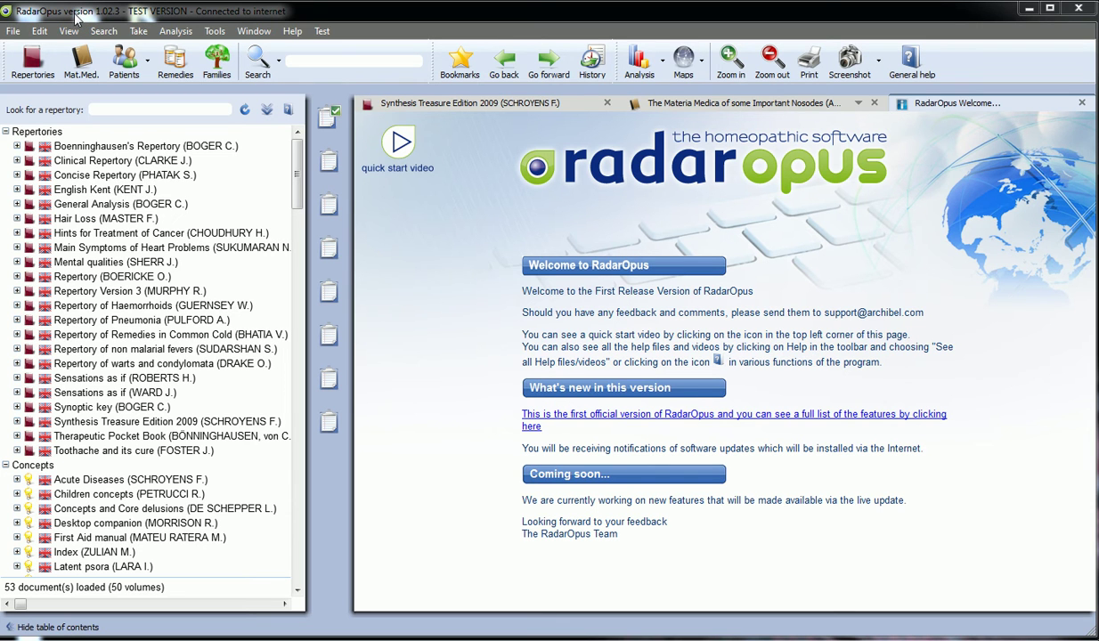
left_click(14, 33)
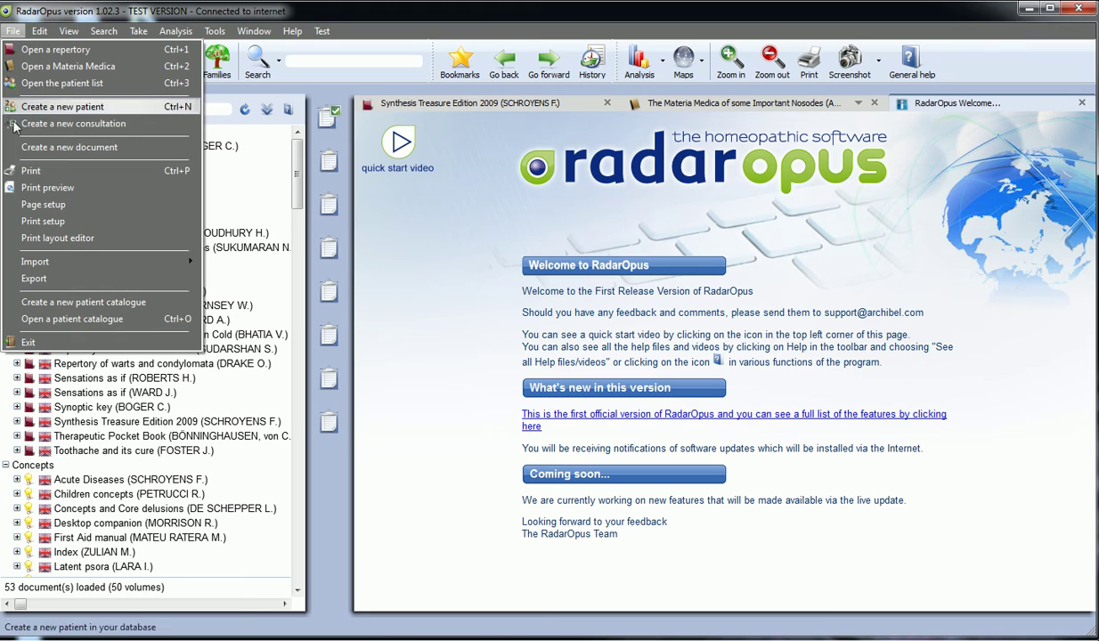
mouse_move(73, 260)
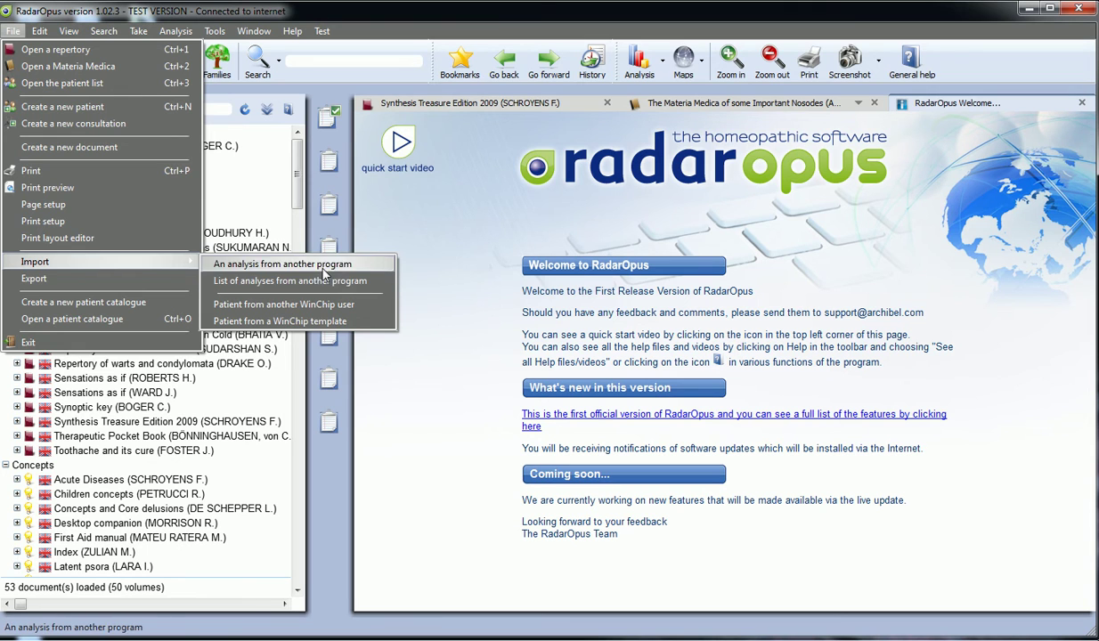
left_click(475, 234)
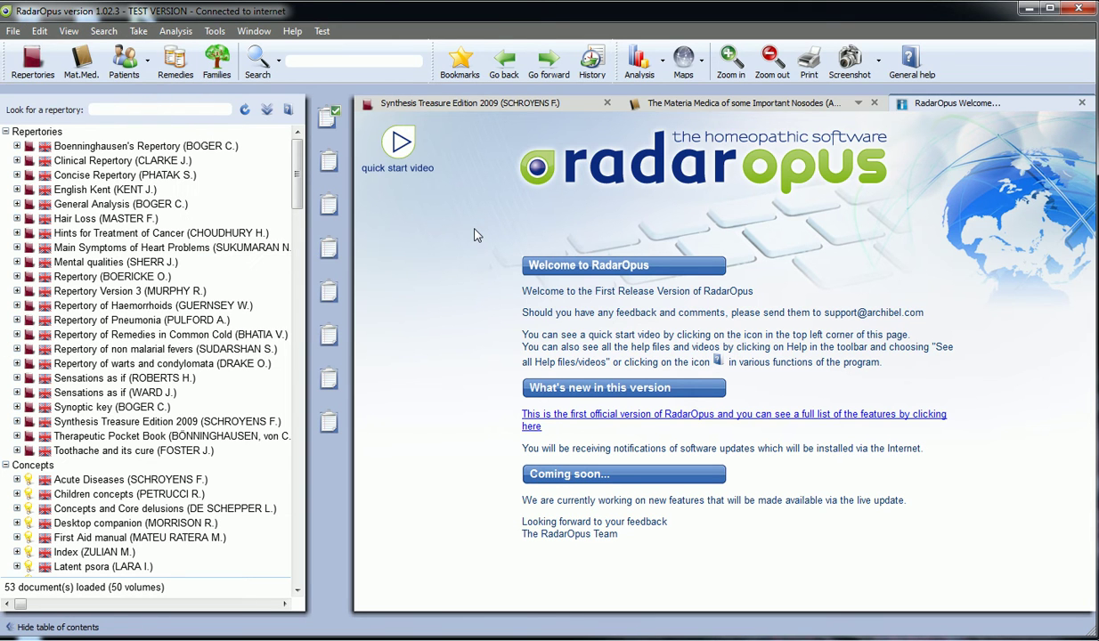
From the analysis recall window, open the import manager for other programs and keep Radar 10 as the source program
key("ctrl+o")
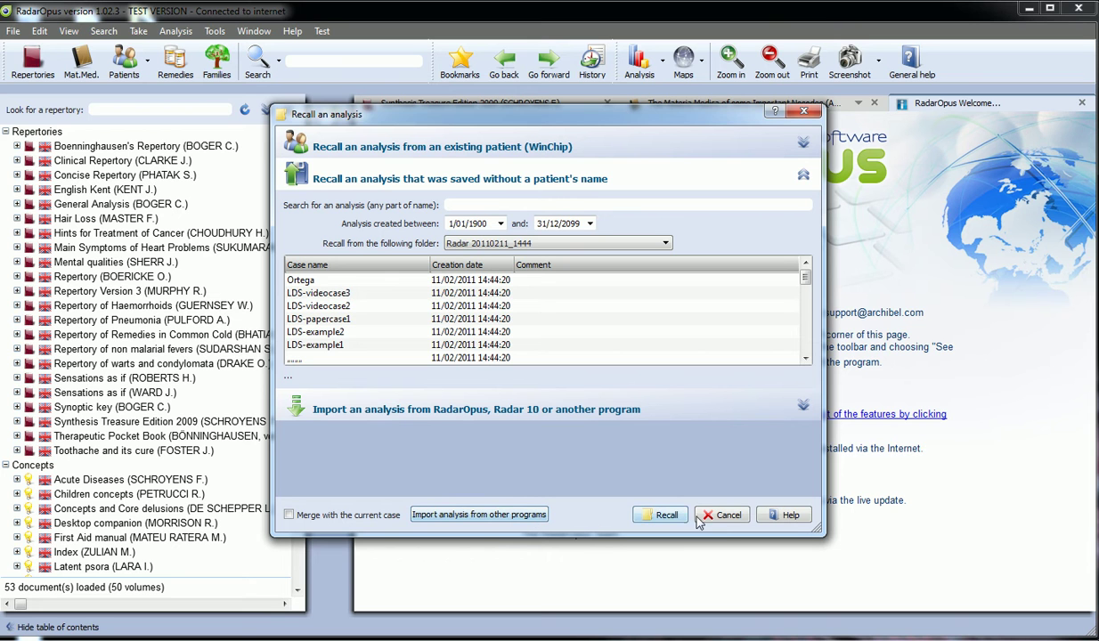
left_click(496, 521)
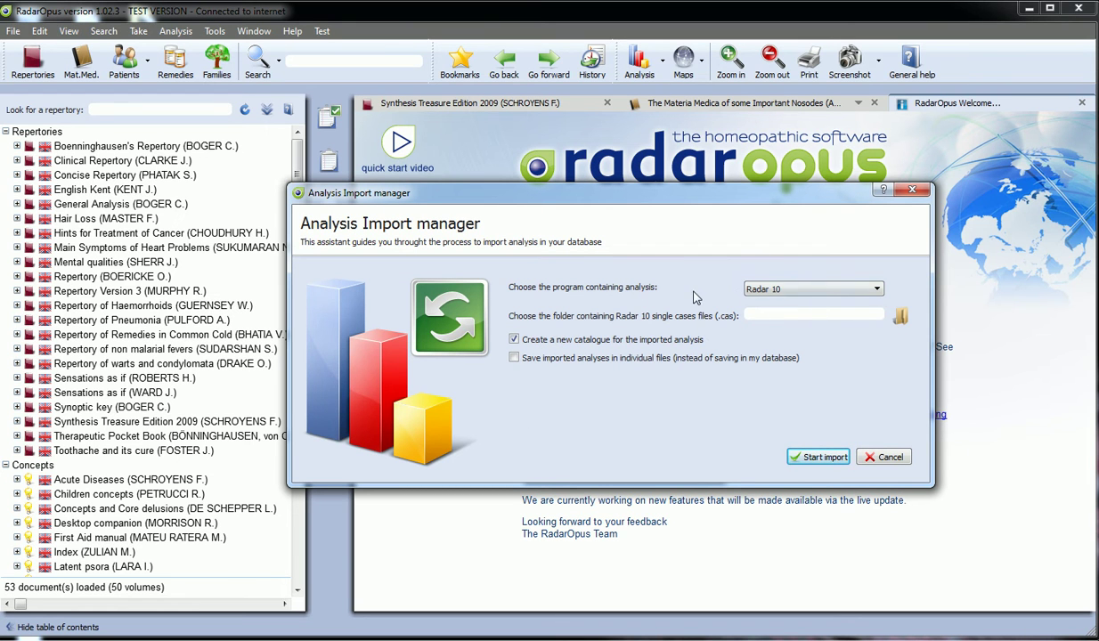
left_click(871, 295)
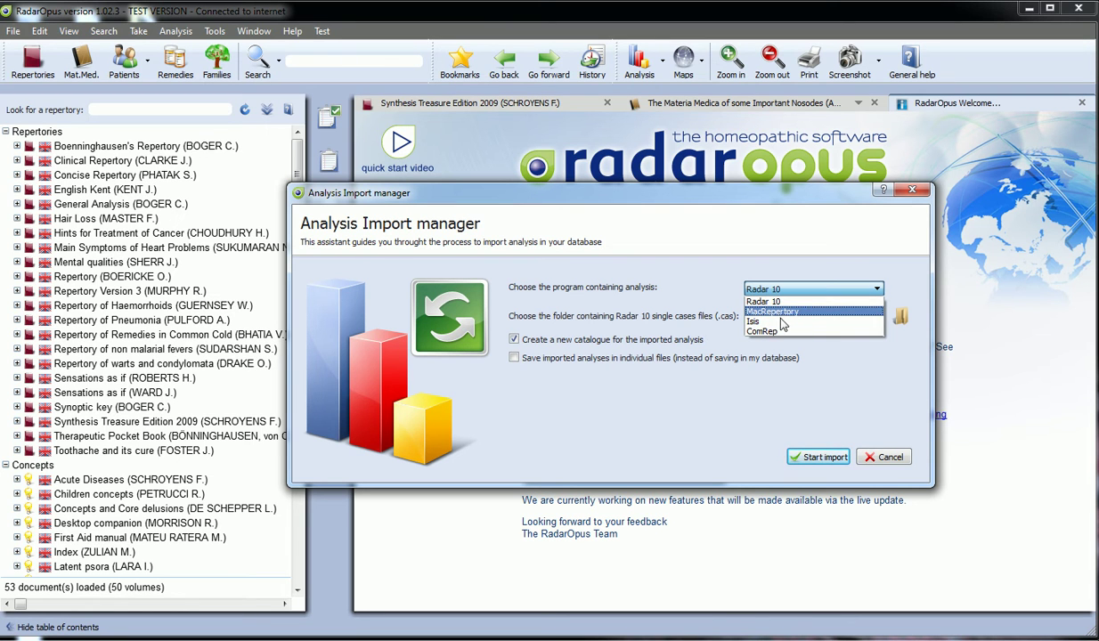
left_click(706, 295)
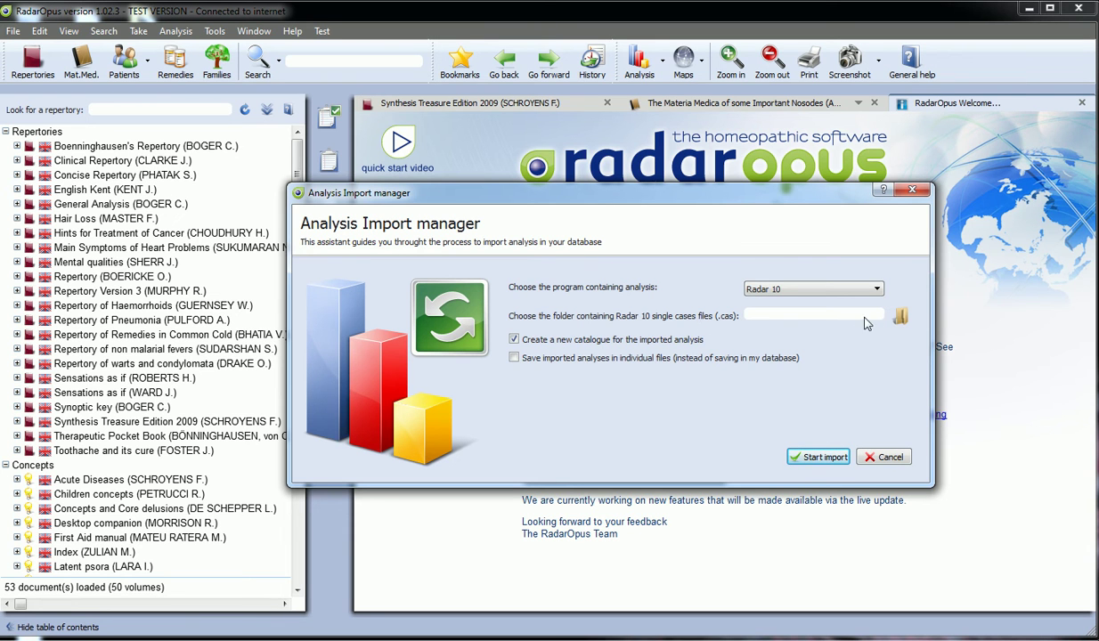
Choose I:/Radar/CASES as the folder containing the Radar 10 single case files
left_click(898, 317)
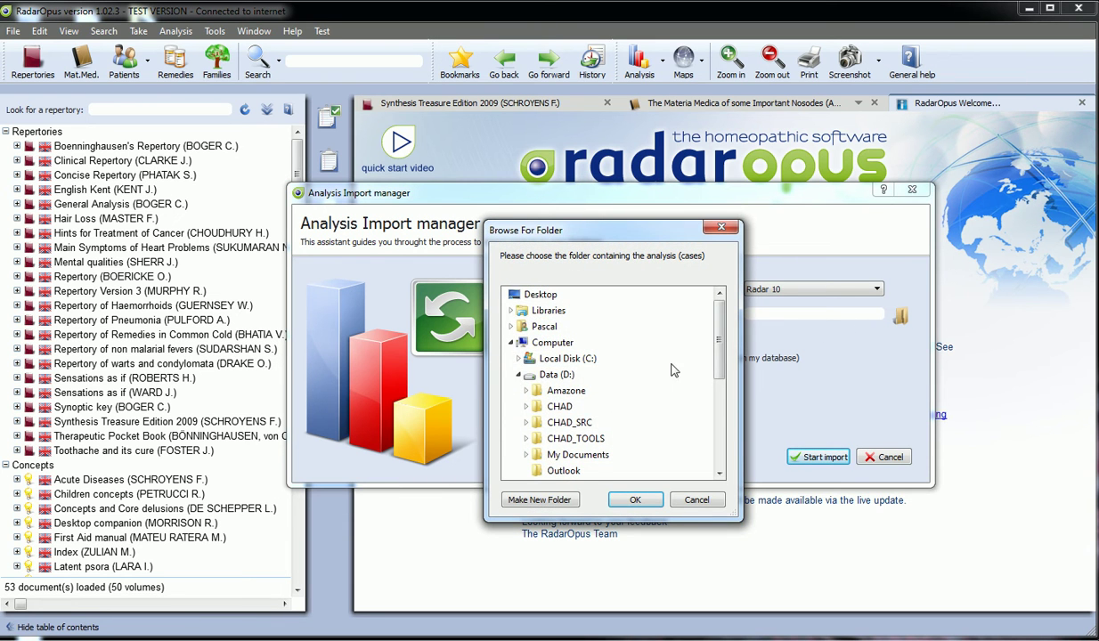
scroll(726, 425, "down", 3)
scroll(623, 391, "down", 3)
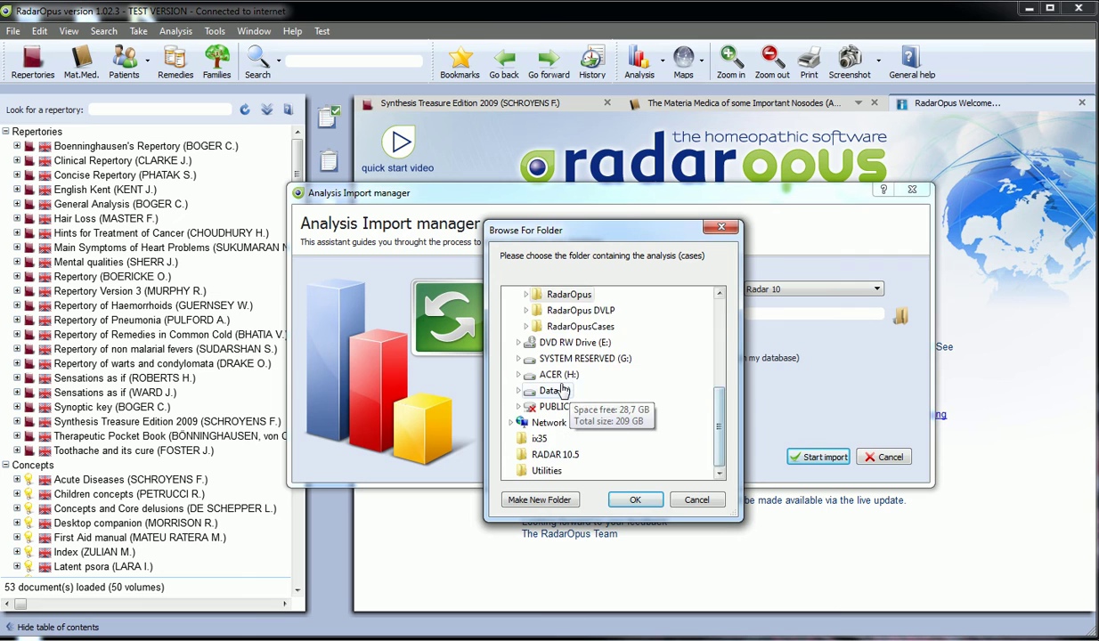
scroll(534, 388, "up", 3)
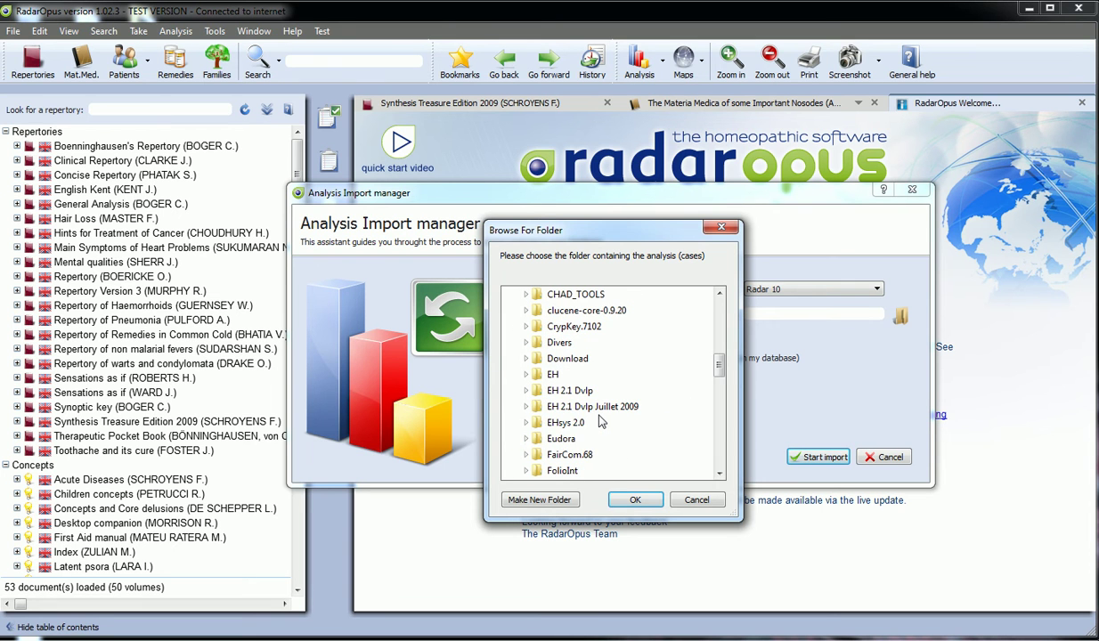
scroll(601, 414, "down", 5)
scroll(601, 414, "up", 3)
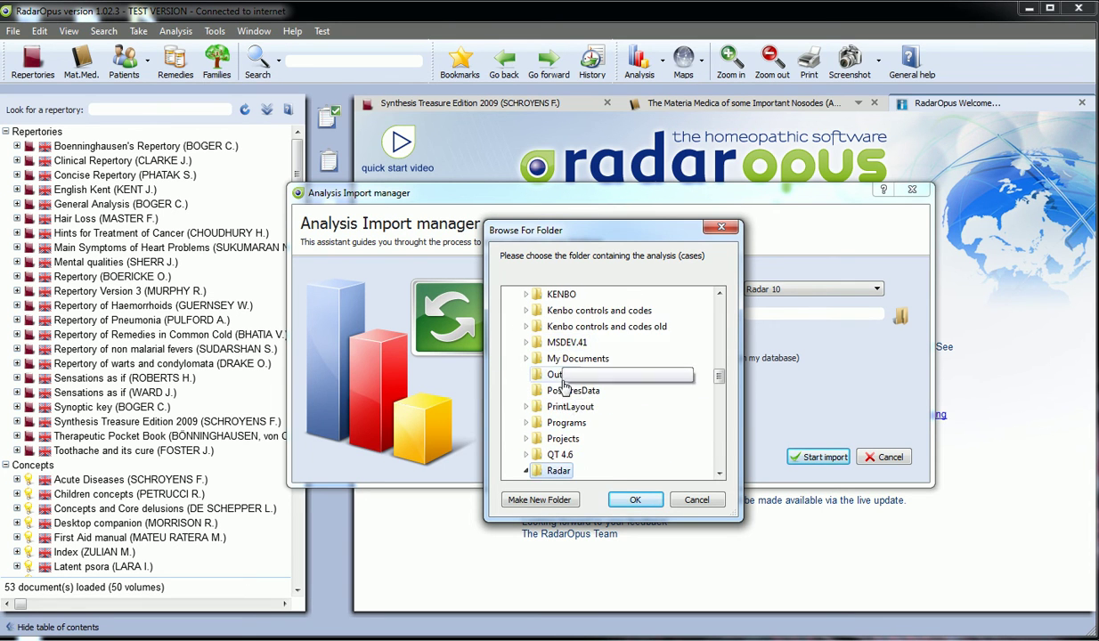
scroll(579, 426, "down", 5)
left_click(567, 375)
scroll(583, 419, "up", 2)
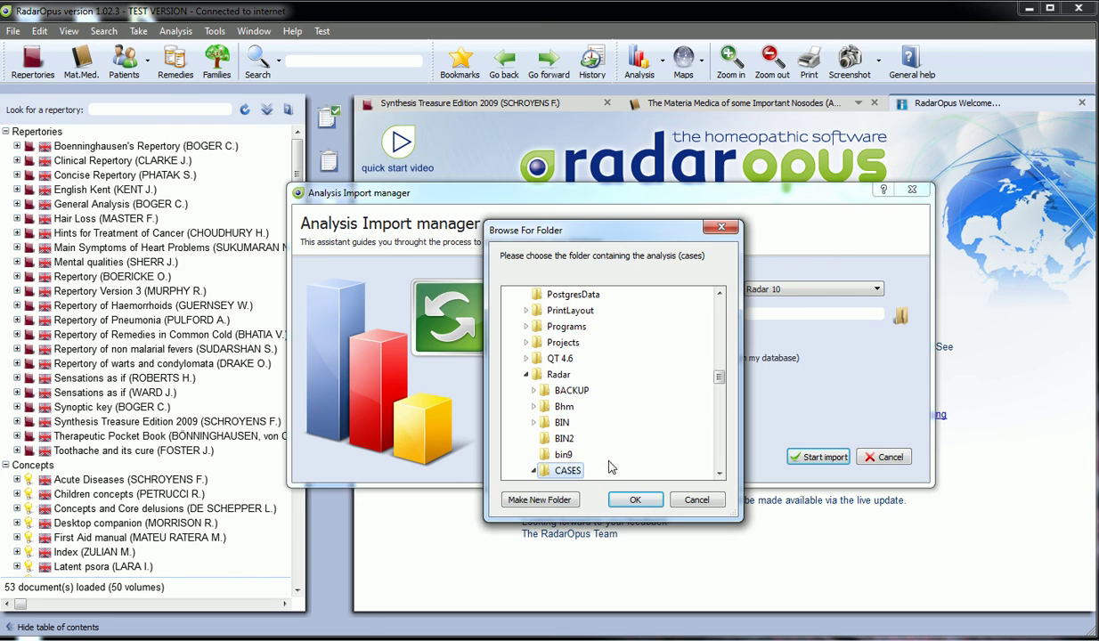
left_click(633, 501)
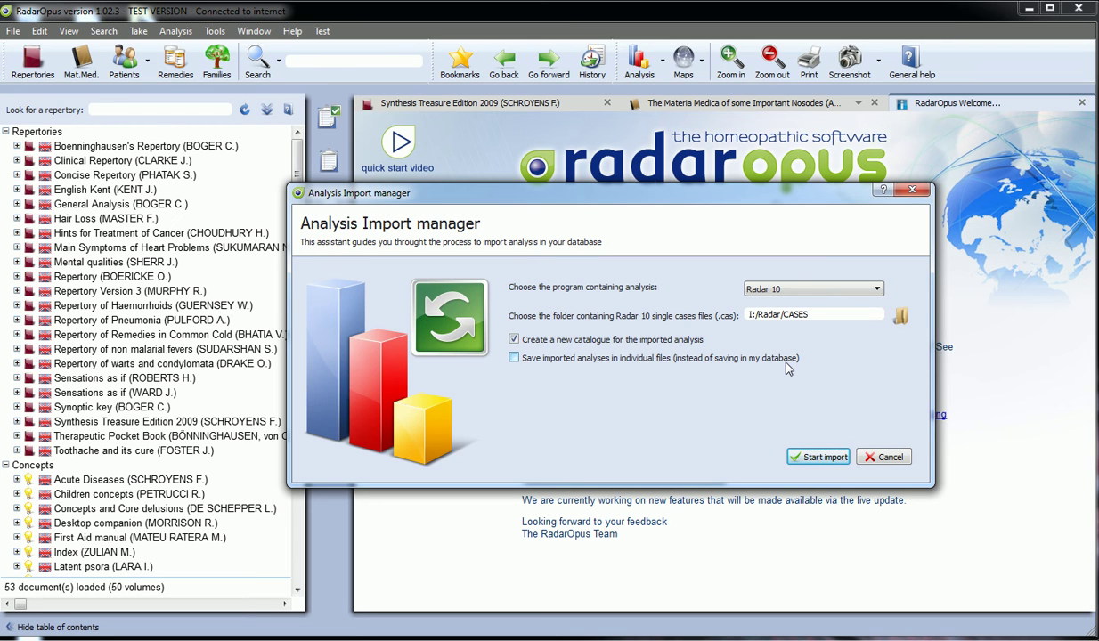
Import the Radar 10 analyses into a new catalogue and show that catalogue
left_click(815, 459)
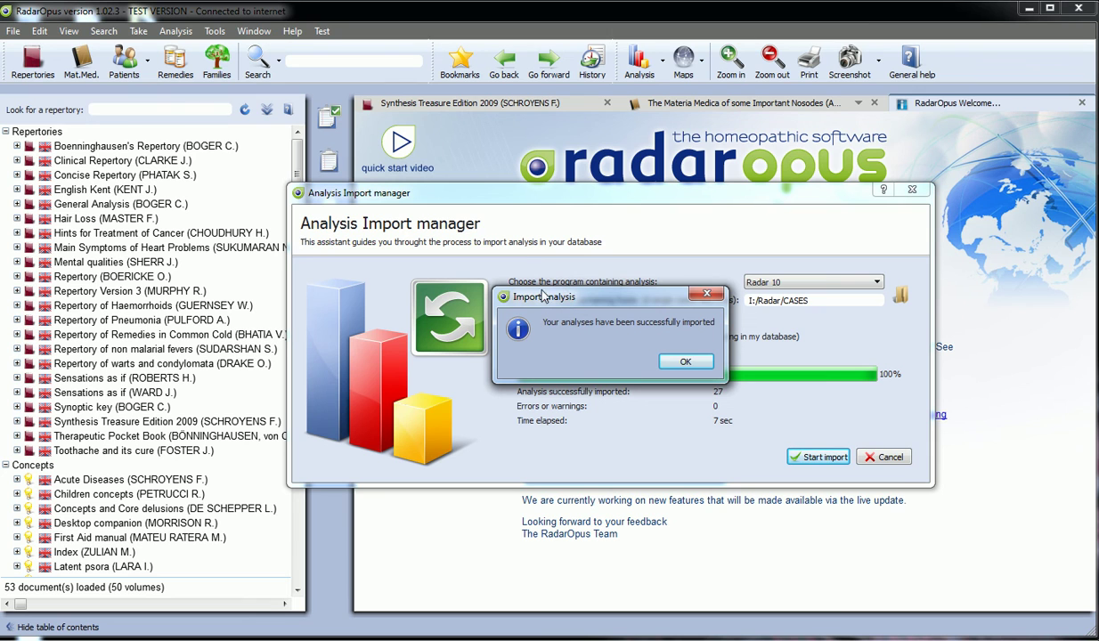
left_click(686, 364)
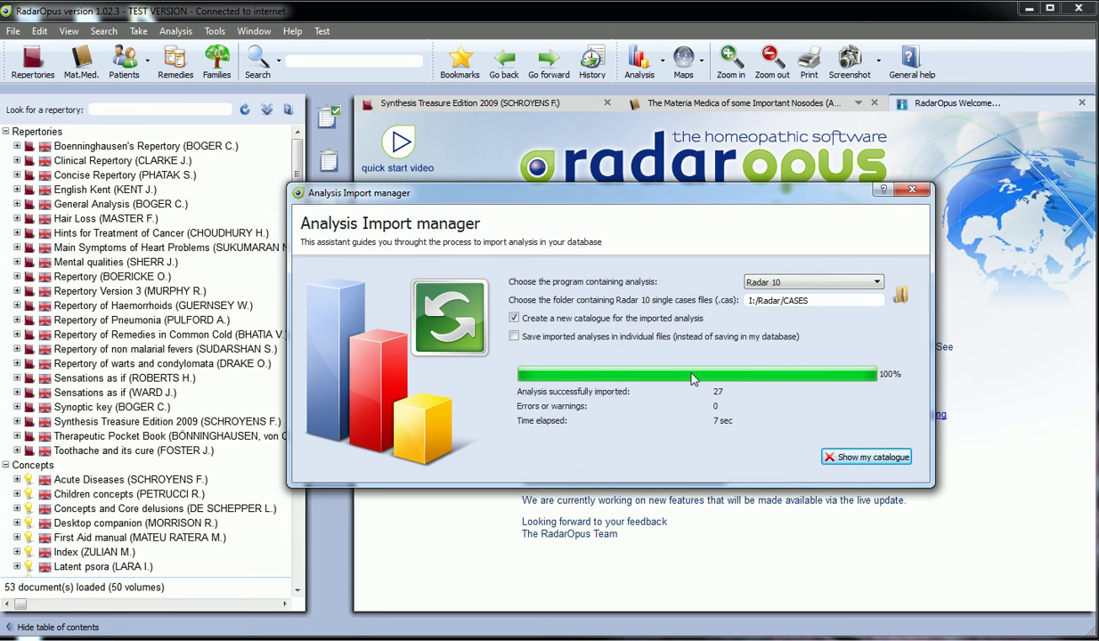
left_click(868, 457)
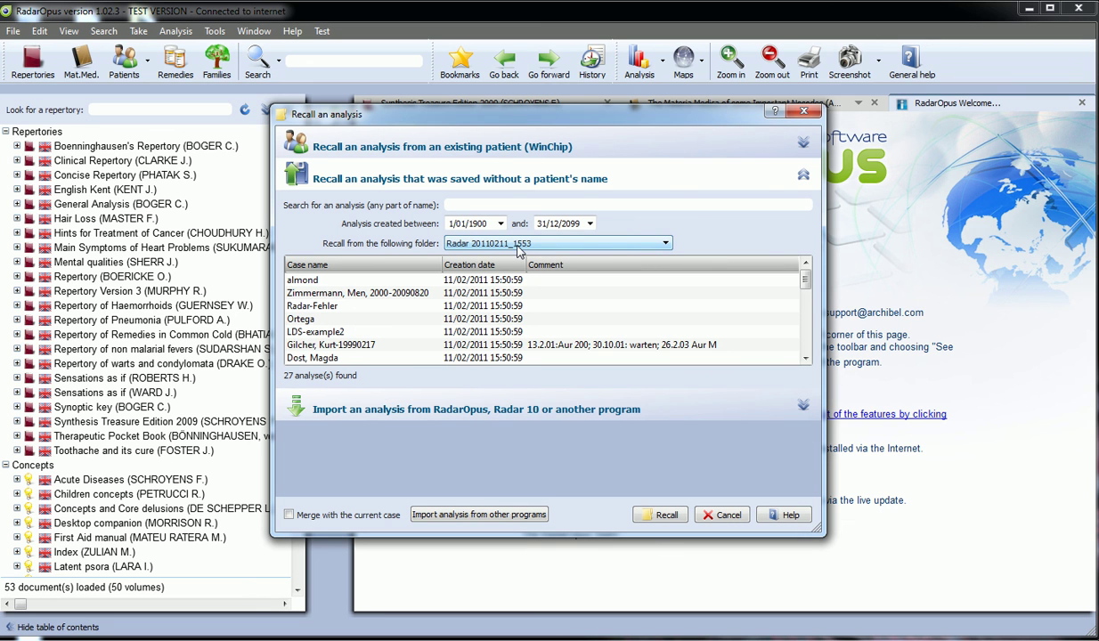
Look through the imported cases in the Radar 20110211_1553 folder and recall the LDS-example2 analysis
scroll(476, 303, "down", 3)
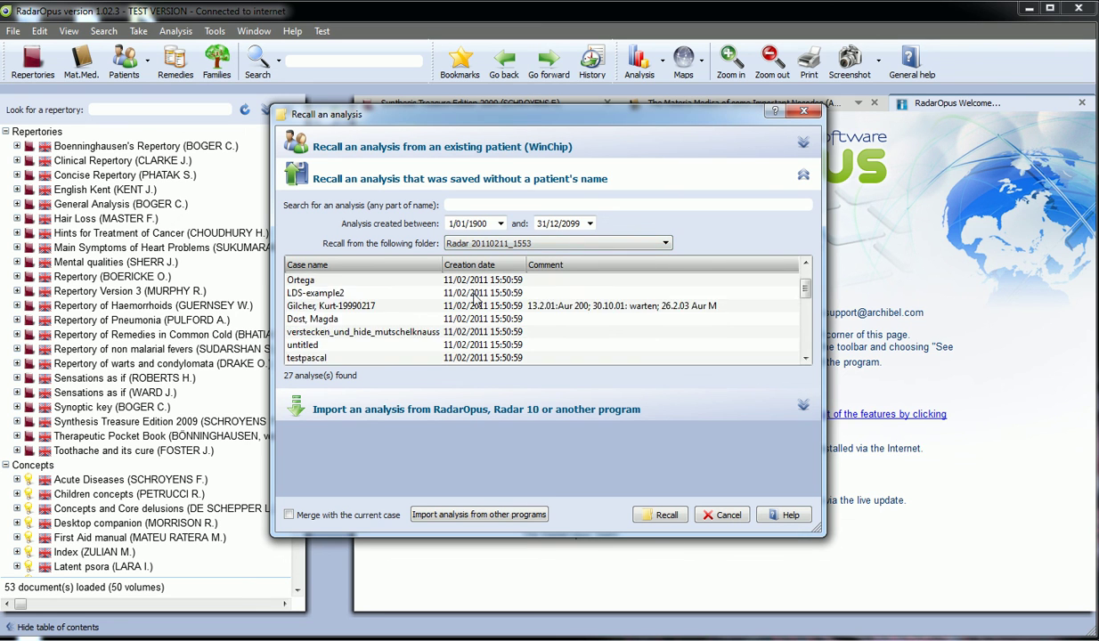
scroll(476, 303, "down", 2)
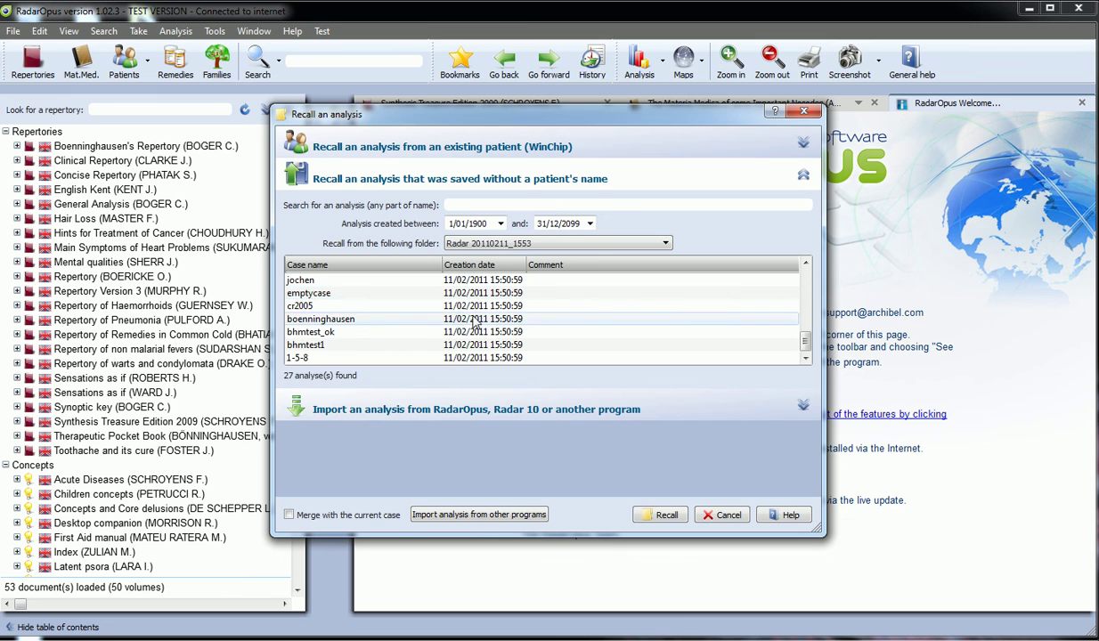
scroll(475, 325, "up", 4)
scroll(475, 328, "up", 1)
scroll(476, 328, "down", 3)
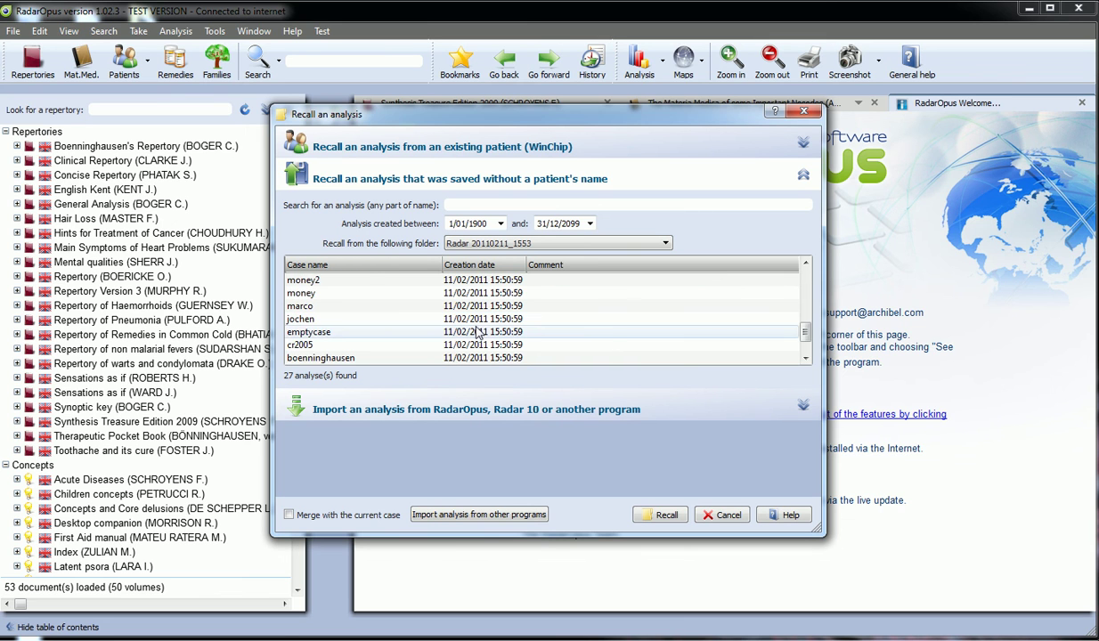
scroll(479, 329, "up", 3)
scroll(479, 329, "down", 2)
scroll(479, 328, "up", 3)
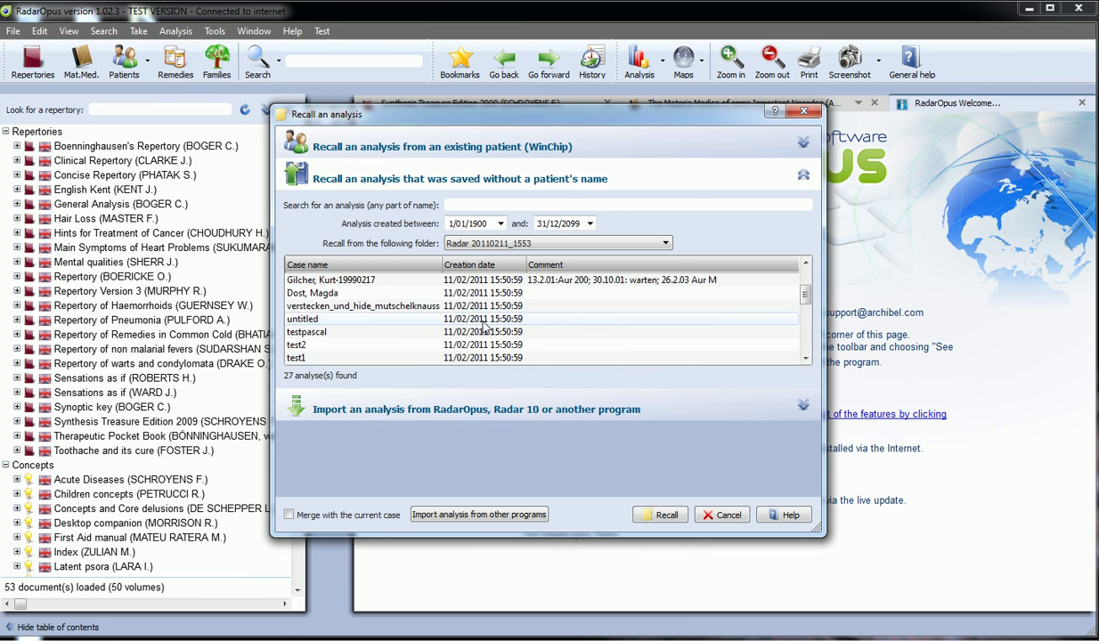
left_click(452, 308)
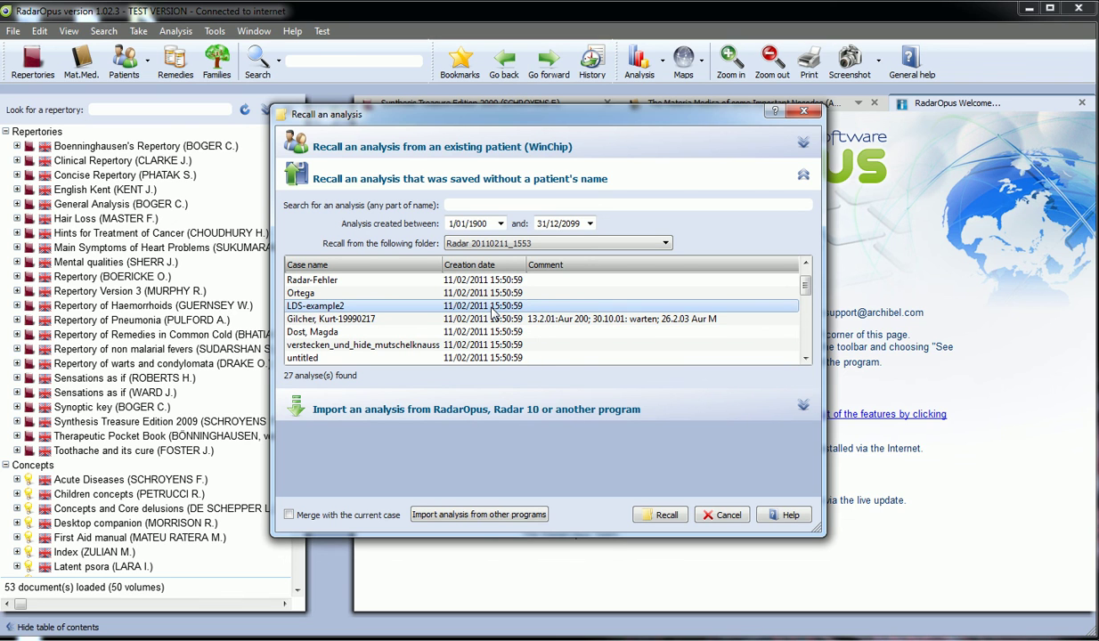
double_click(452, 308)
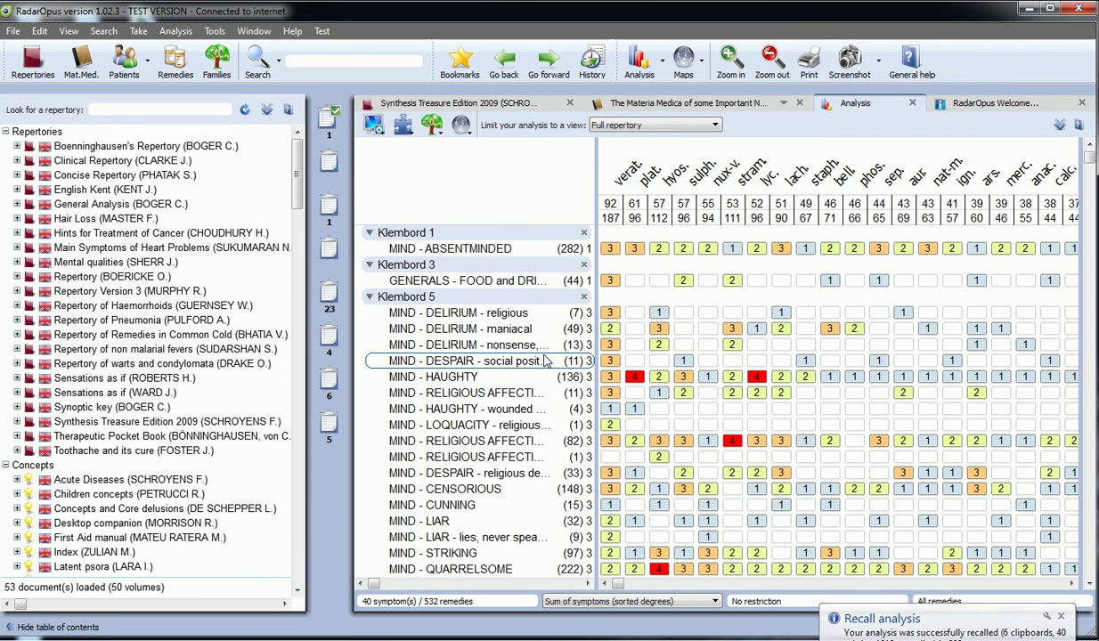
Open the import manager for a list of analyses from another program
left_click(13, 31)
mouse_move(33, 267)
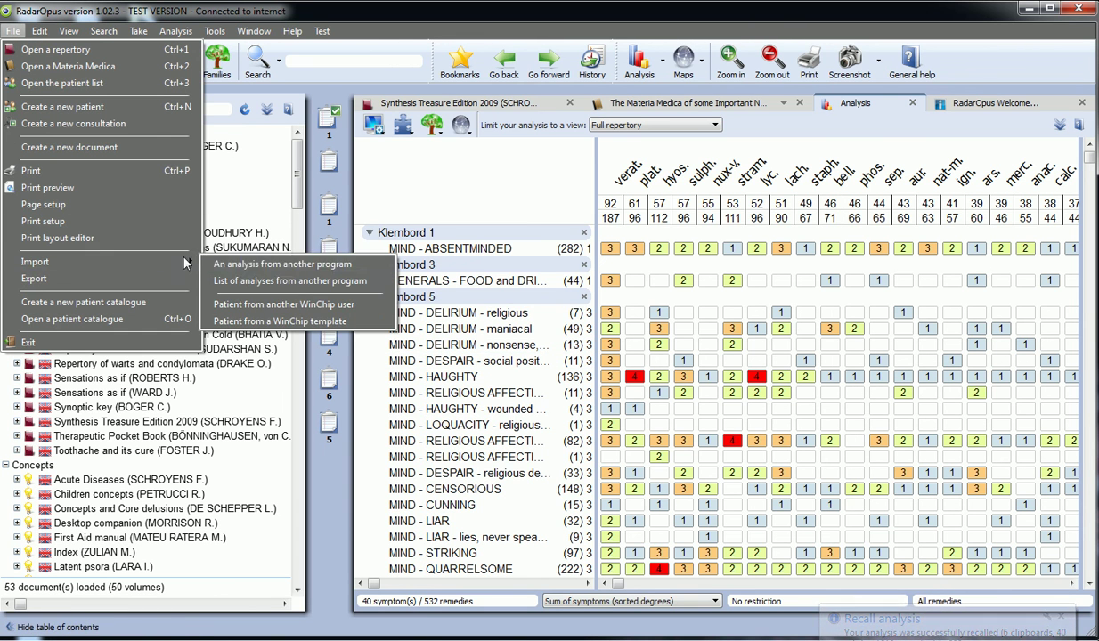
left_click(242, 277)
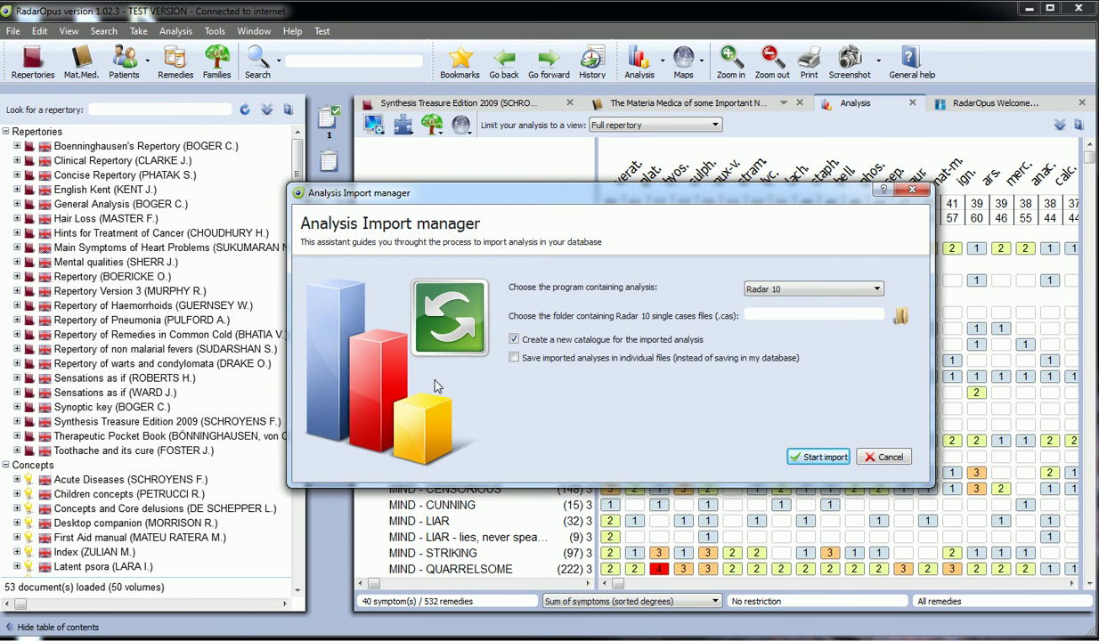